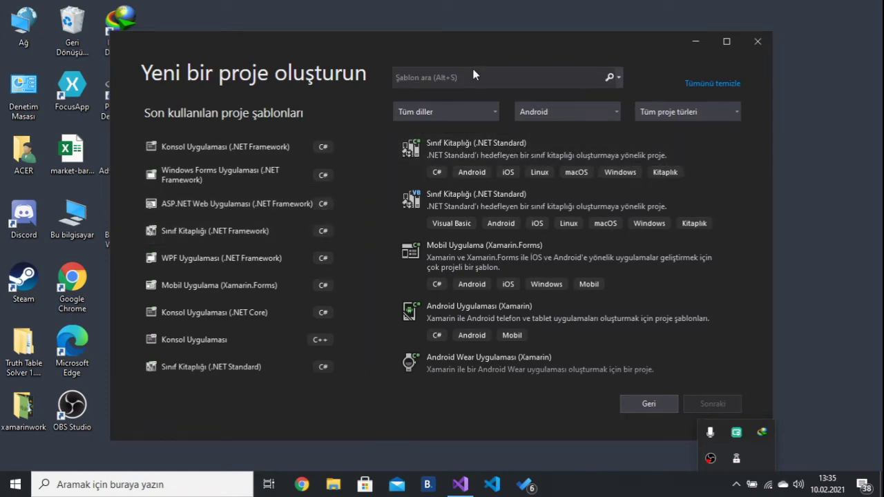
Step: Open the installer for more tools and features from the end of the project template list
key("alt+s")
left_click_drag(734, 200, 729, 361)
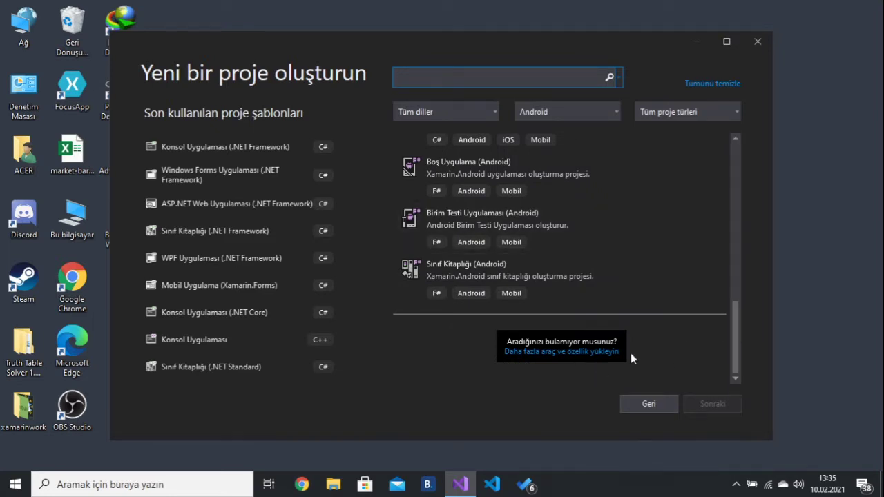
left_click(531, 352)
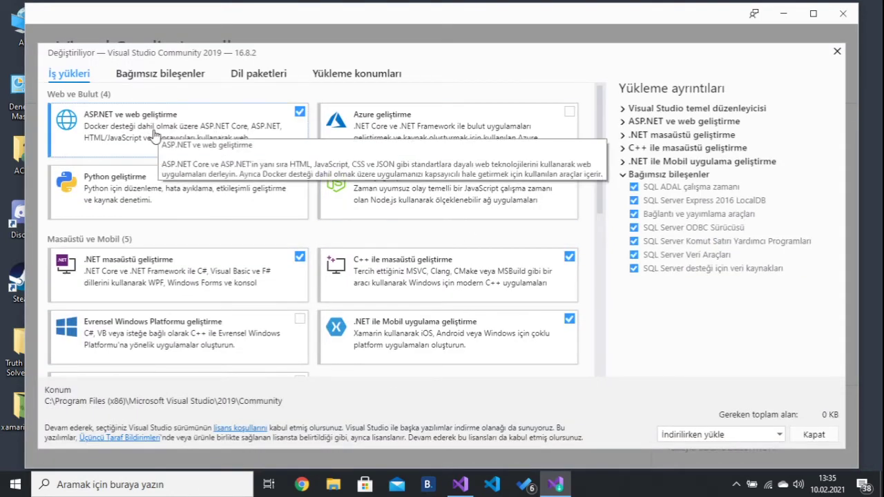
Step: Review the web, cloud, desktop and mobile workloads offered for Visual Studio Community 2019, and close the installer
mouse_move(169, 130)
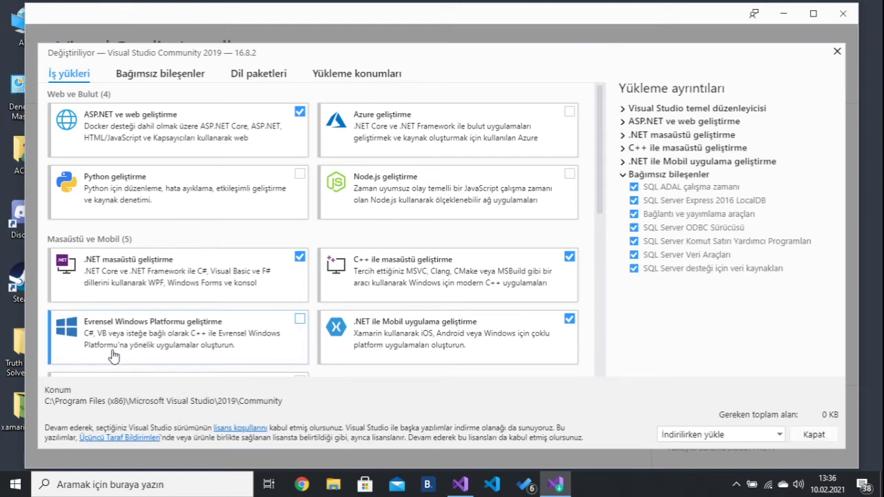
scroll(593, 121, "down", 5)
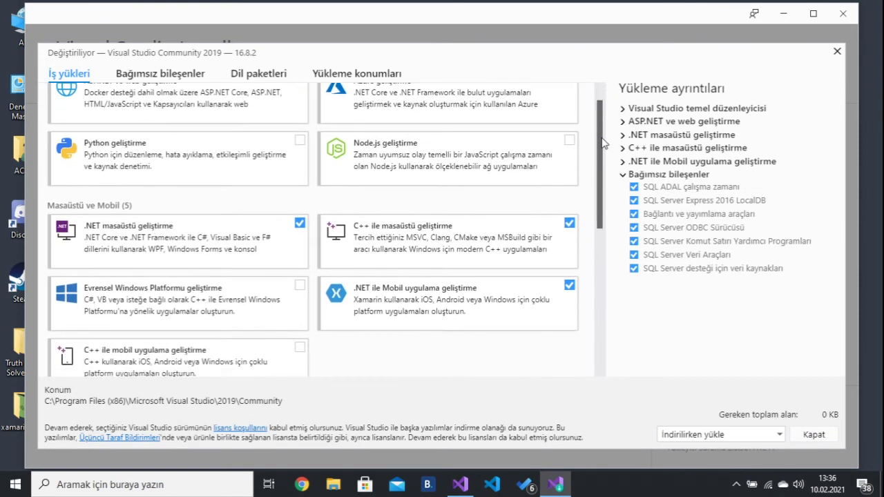
scroll(572, 311, "up", 6)
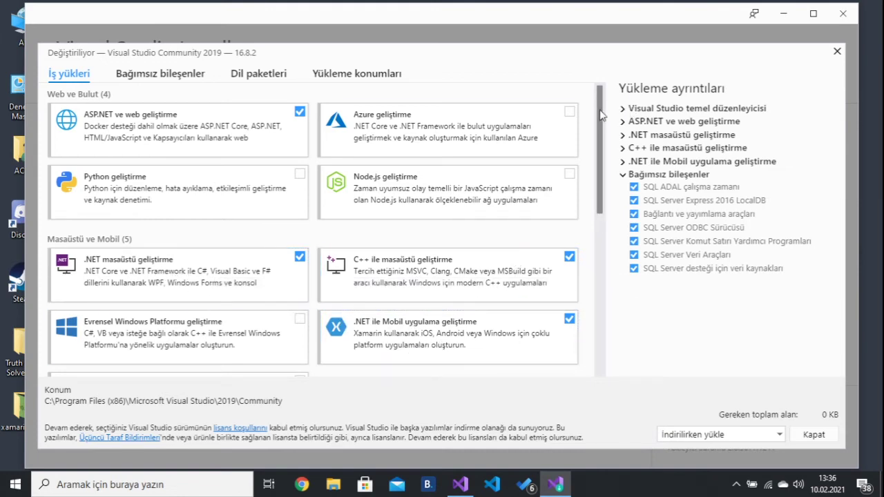
scroll(587, 178, "down", 5)
scroll(590, 250, "up", 8)
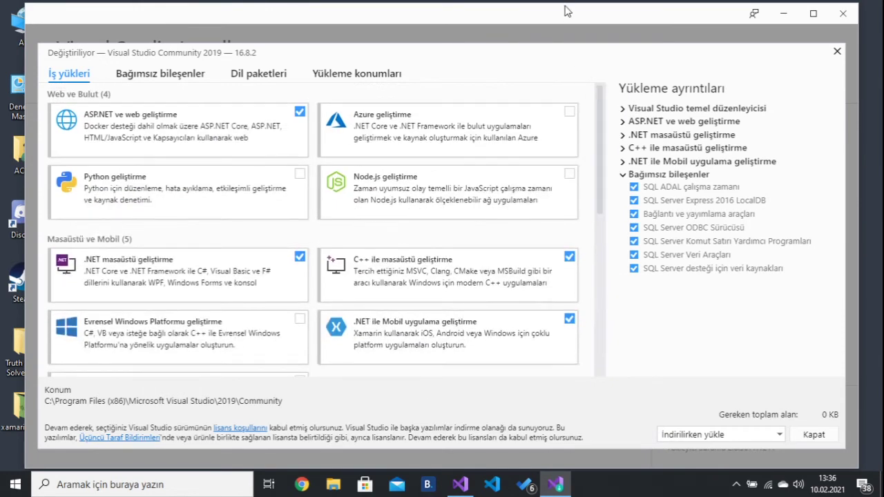
left_click(814, 435)
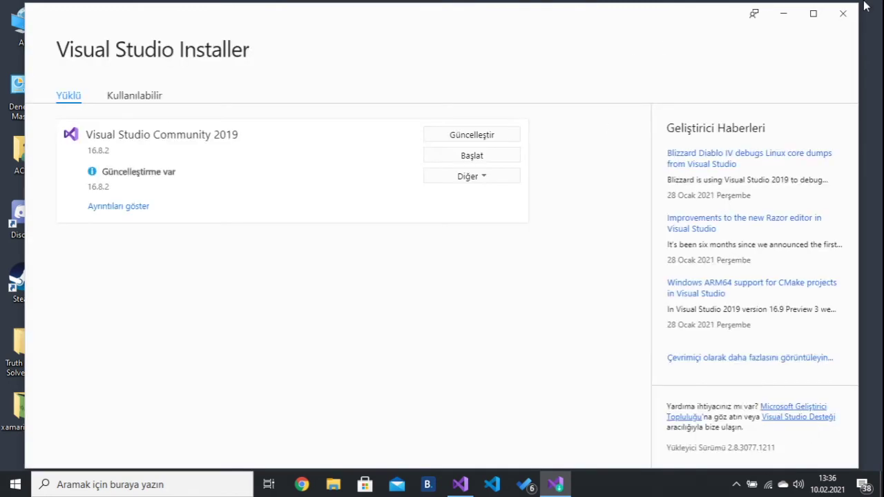
left_click(843, 13)
Step: Choose the recent C# template ASP.NET Web Uygulaması (.NET Framework) and continue to the project configuration
scroll(539, 214, "up", 6)
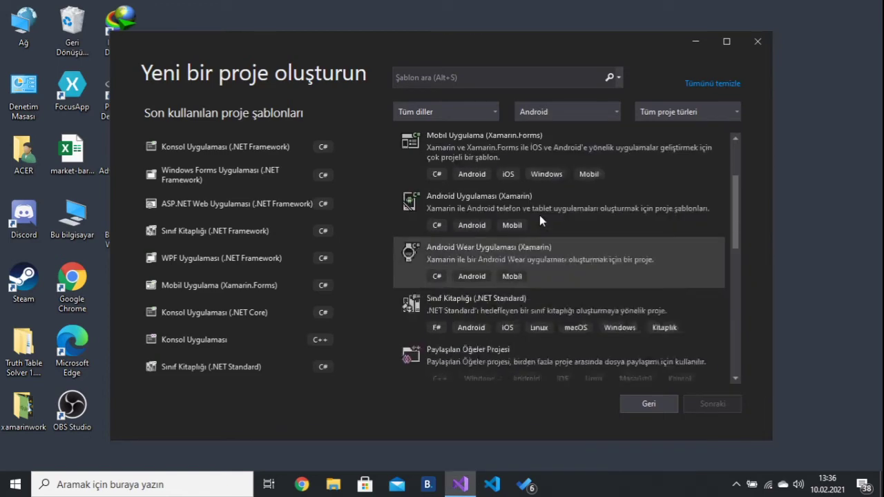
left_click(214, 208)
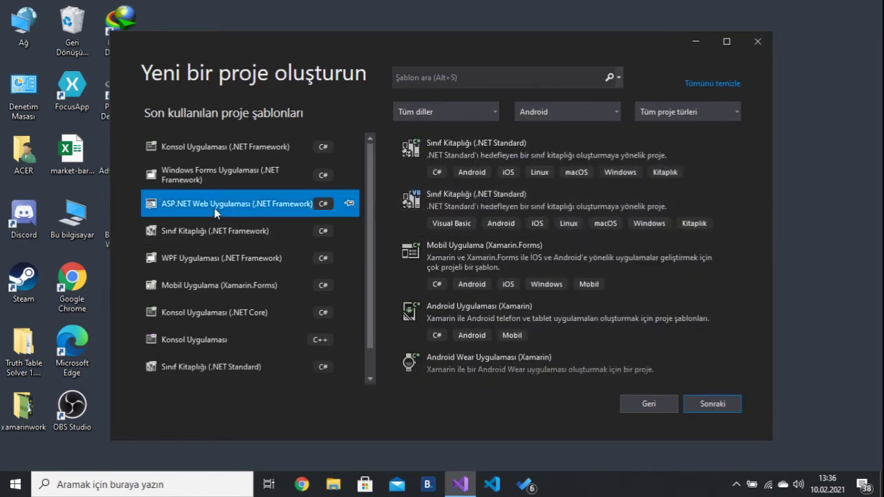
left_click(697, 404)
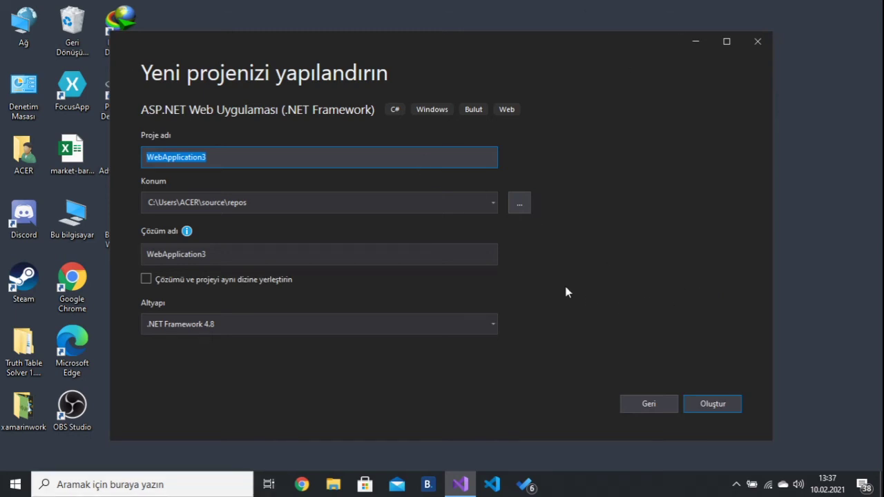
Step: Name the new project "Araba satış YouTube"
type("Araba satış")
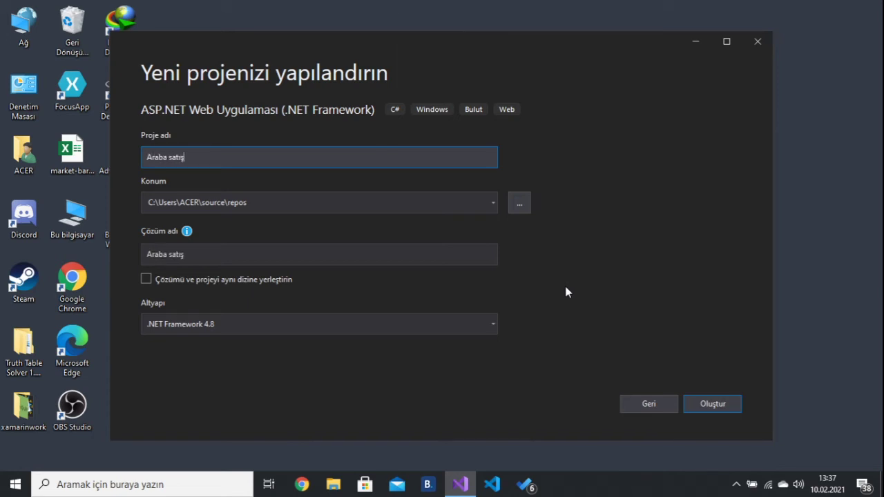
key("Caps_Lock")
type("Y")
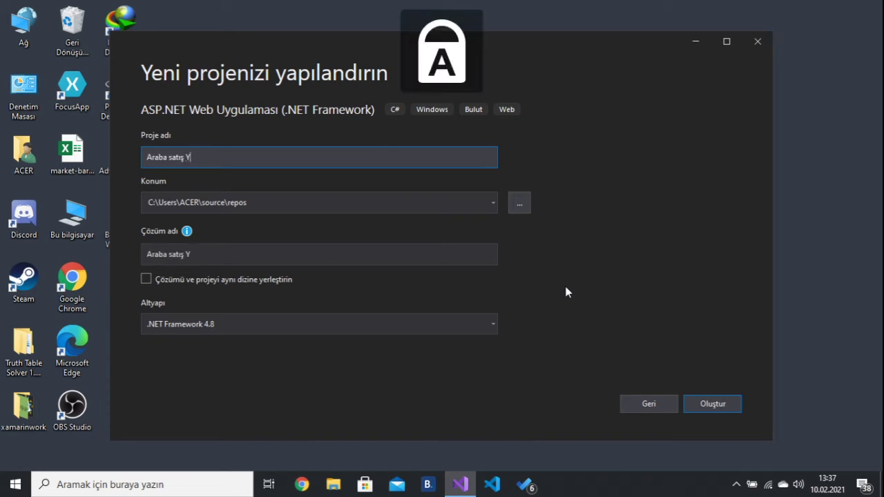
key("Caps_Lock")
type("outUbe")
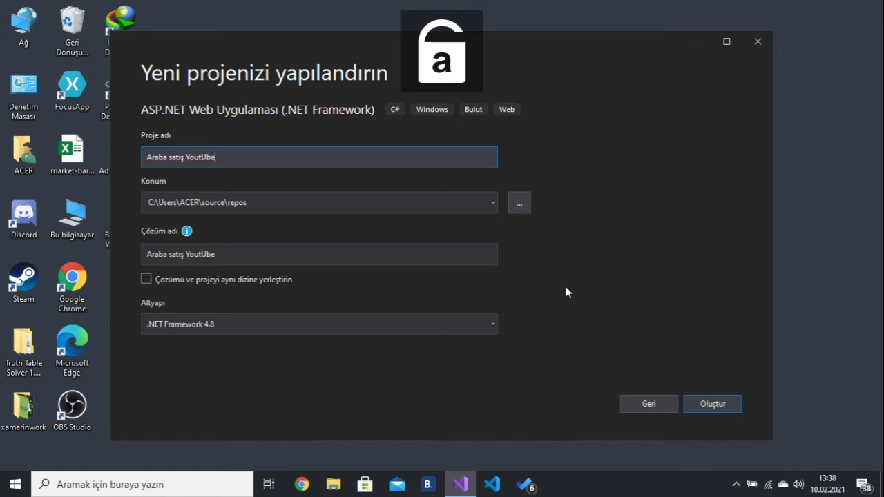
key("BackSpace")
key("BackSpace")
key("BackSpace")
type("Tube")
Step: Capitalize the word "Satış" in the project name
left_click(175, 162)
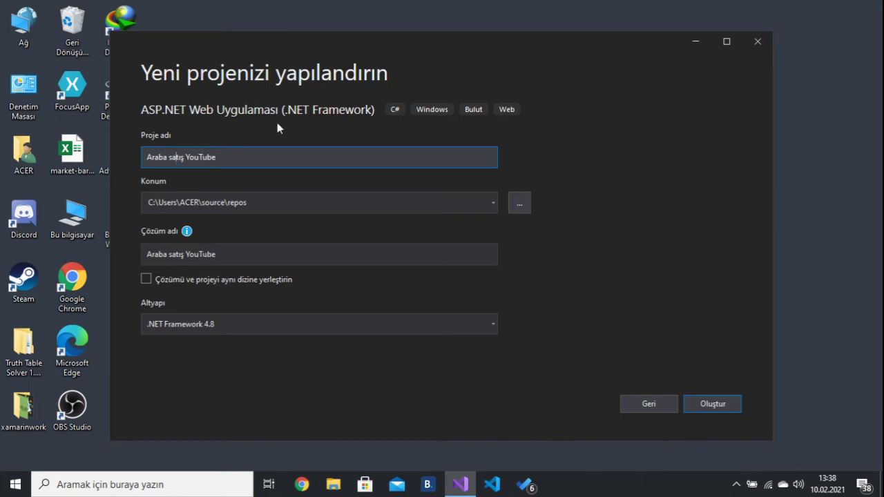
key("BackSpace")
key("Caps_Lock")
type("S")
key("Caps_Lock")
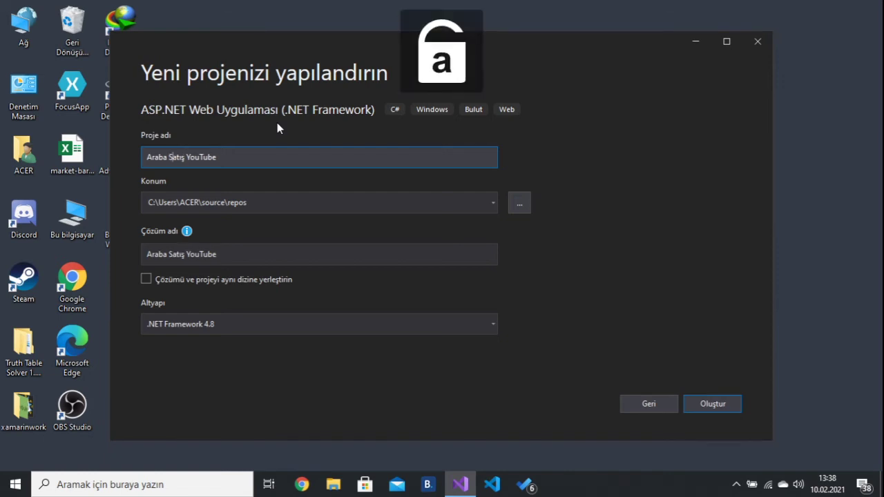
Step: Insert the word "Sitesi" before "YouTube" so the project name reads "Araba Satış Sitesi YouTube"
key("ctrl+Right")
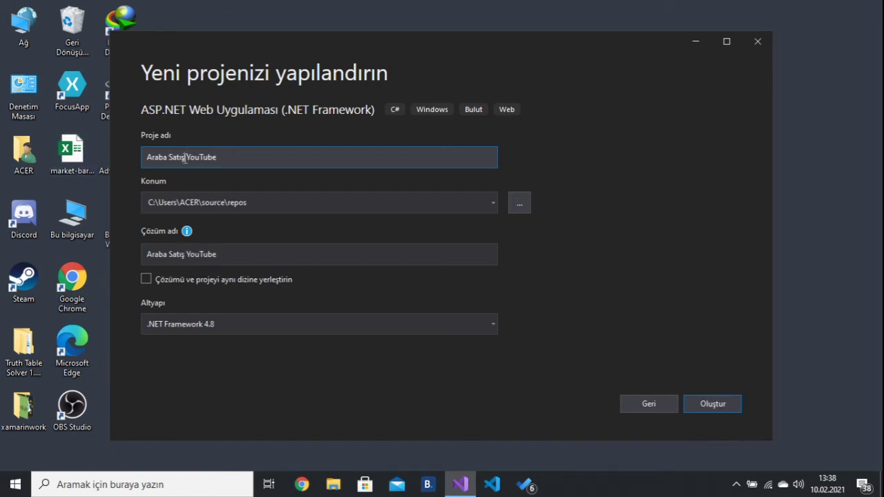
key("Caps_Lock")
type("S")
key("Caps_Lock")
type("itesi")
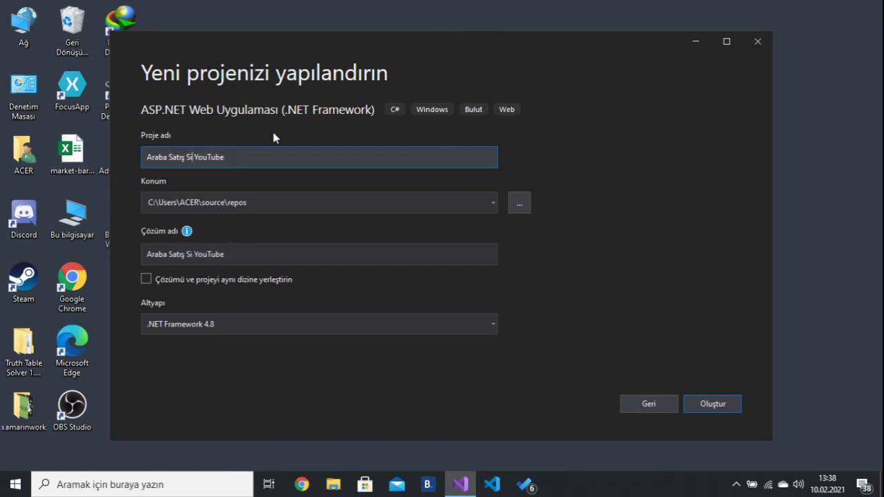
Step: Check which .NET Framework versions can be targeted by the new project
left_click(240, 322)
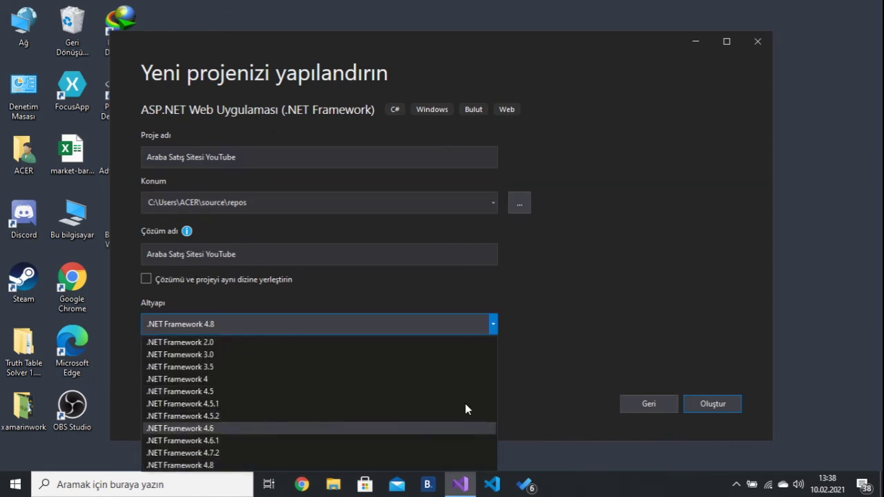
left_click(603, 294)
left_click(243, 324)
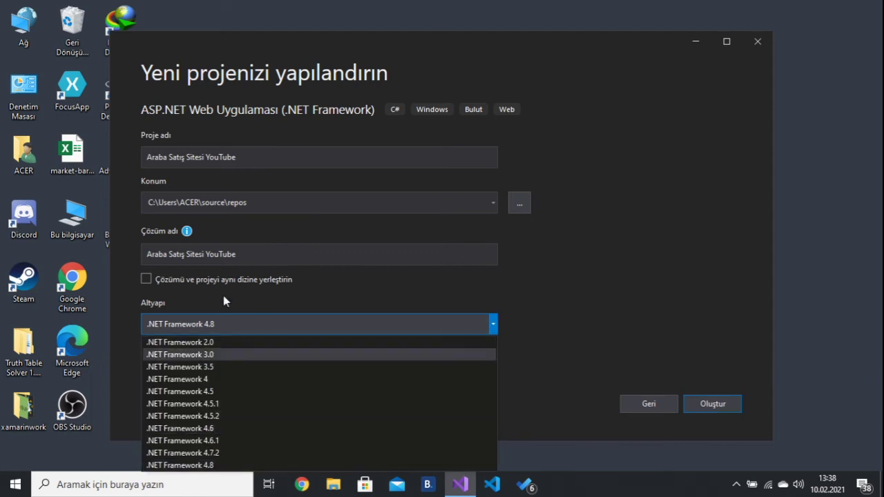
left_click(318, 322)
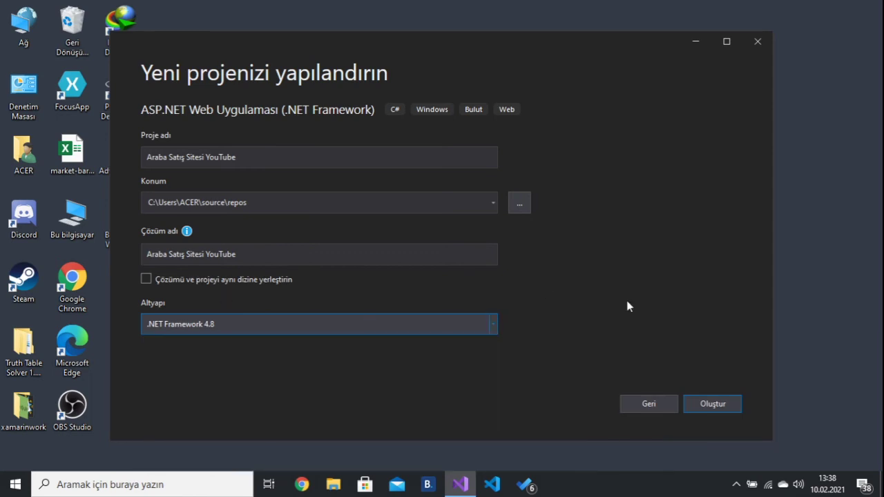
left_click(492, 323)
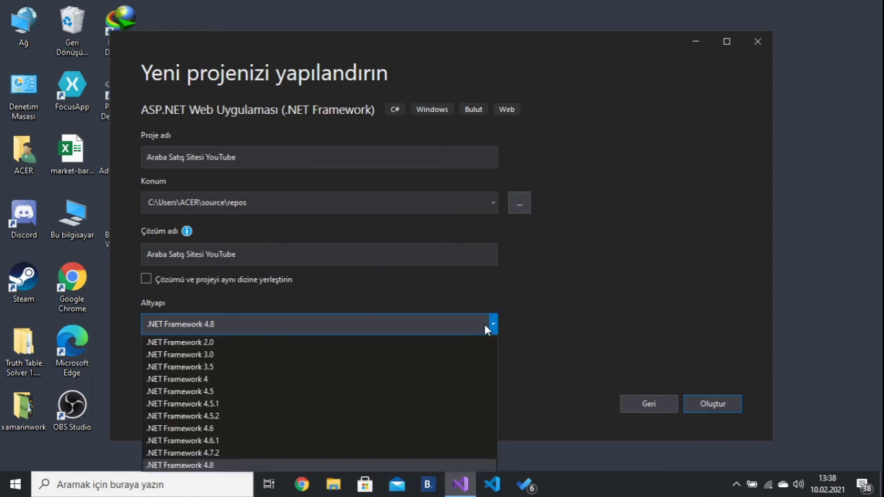
key("Escape")
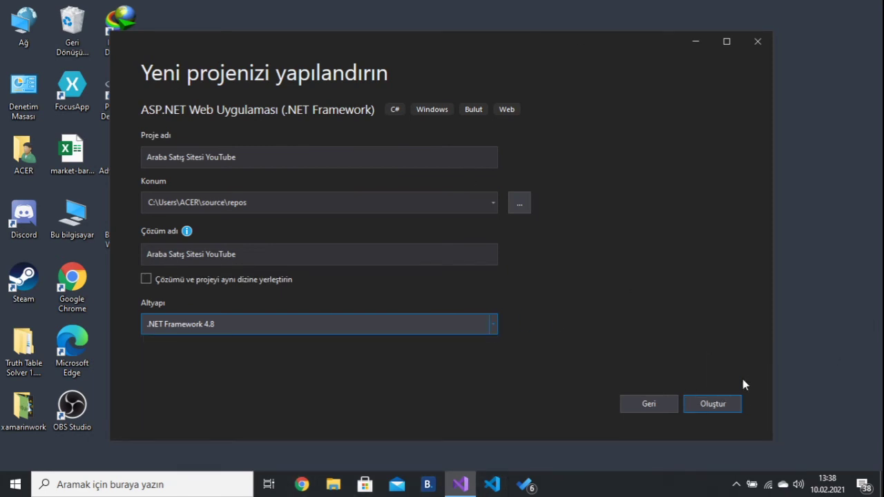
Step: Create the project with the empty (Boş) ASP.NET template and close its overview page
left_click(720, 404)
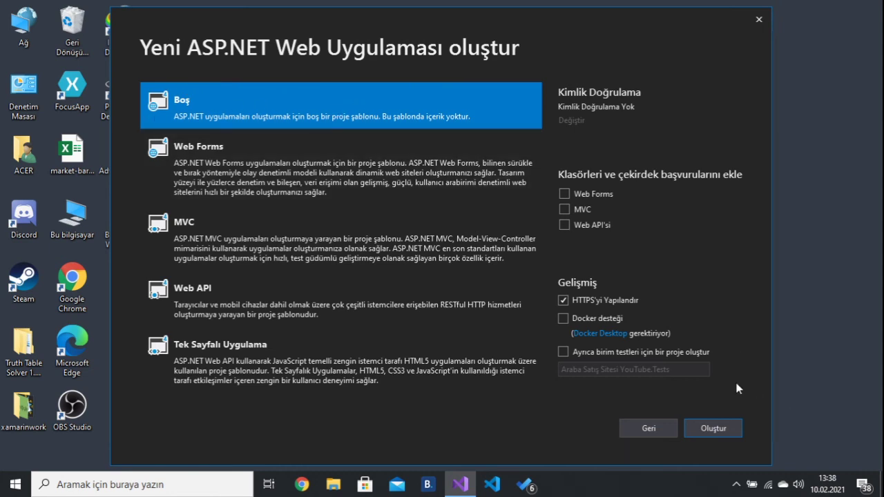
left_click(726, 432)
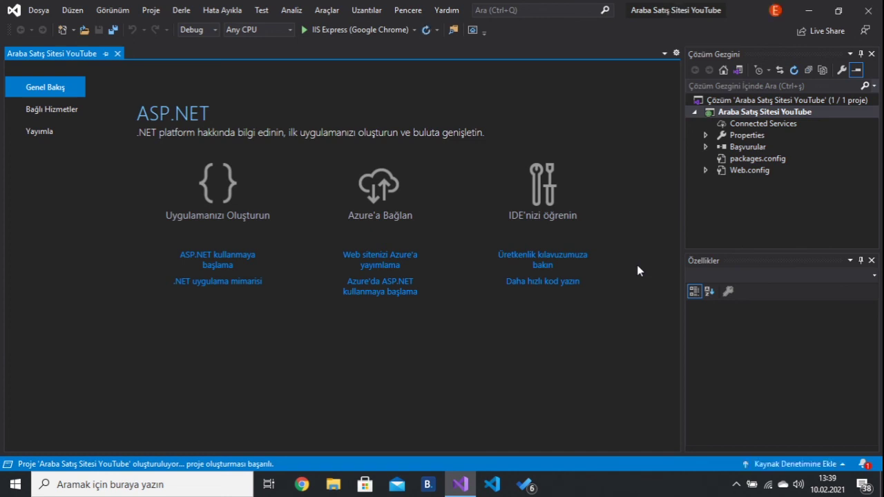
left_click(117, 54)
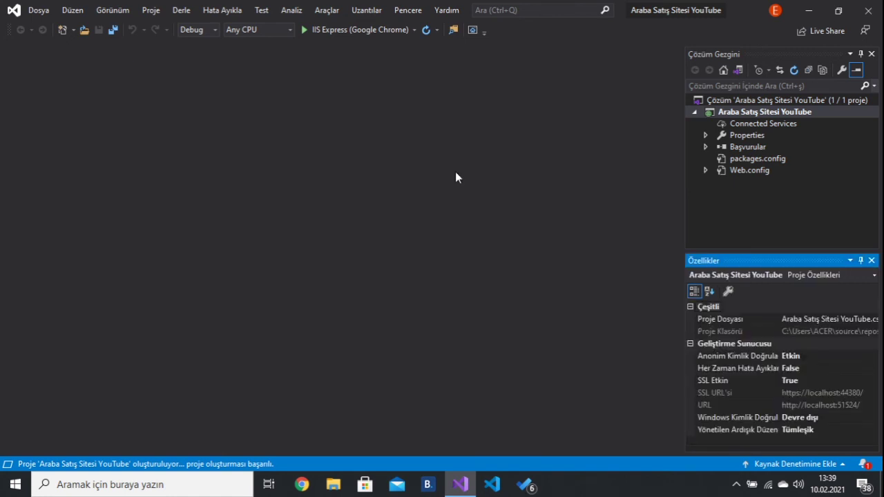